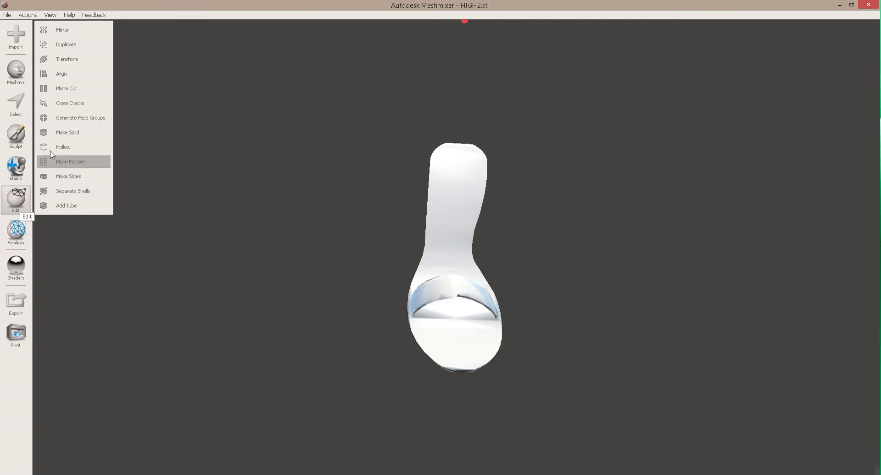
# Step: Preview Make Solid in Accurate mode: solid accuracy 493, mesh density 391, offset 0.29 mm
pyautogui.click(69, 133)
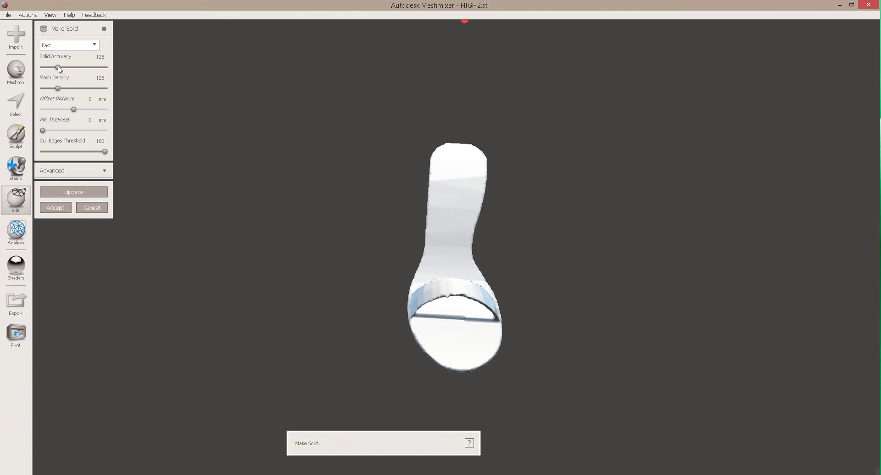
pyautogui.moveTo(59, 70); pyautogui.dragTo(103, 68)
pyautogui.scroll(6, 464, 326)
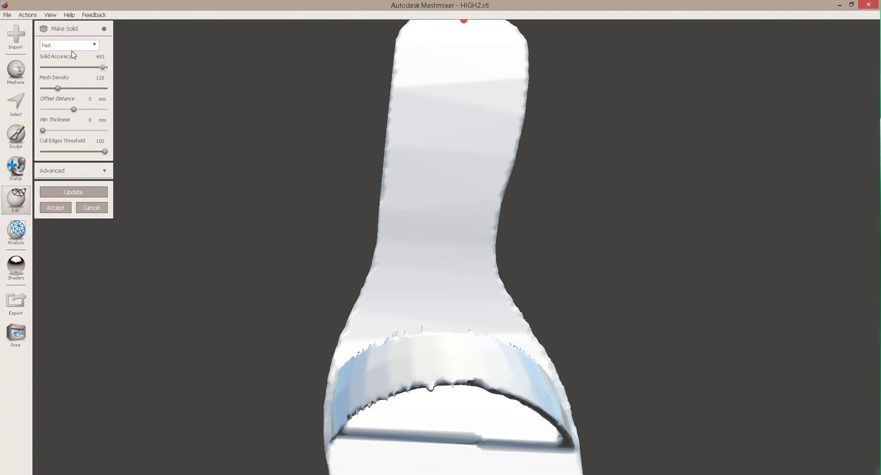
pyautogui.click(81, 49)
pyautogui.click(68, 72)
pyautogui.moveTo(59, 88); pyautogui.dragTo(83, 109)
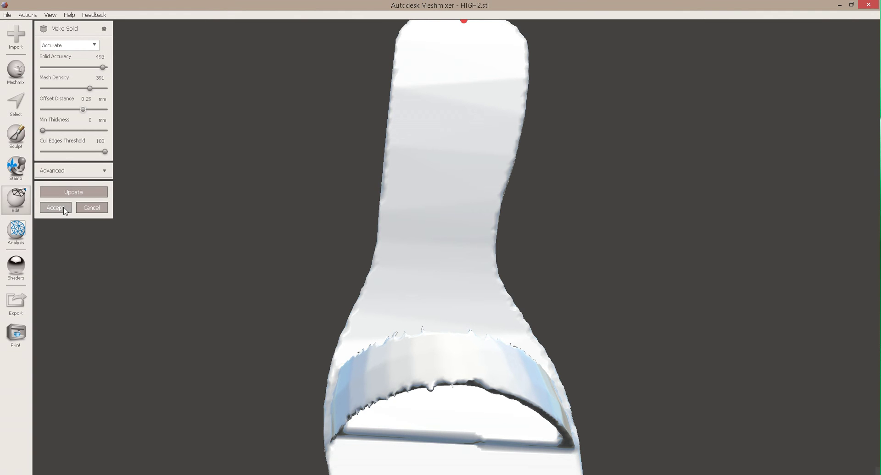
pyautogui.click(72, 197)
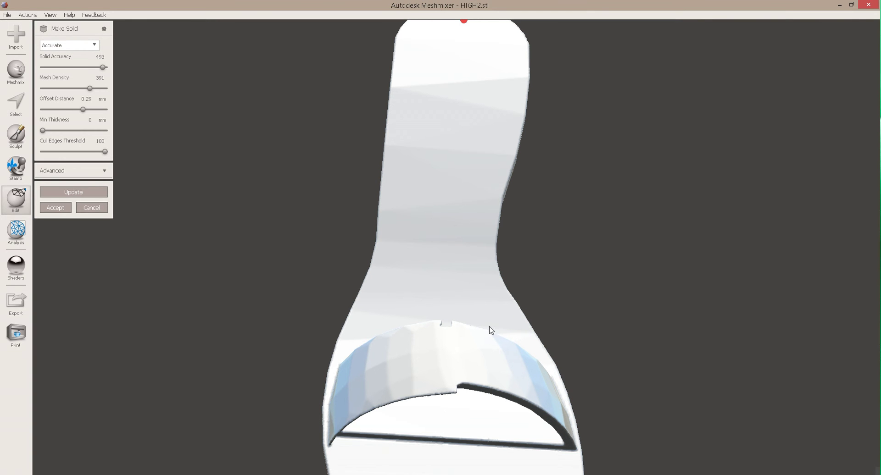
# Step: Accept the solid, compare it with the original HIGH2.stl, then delete the original mesh
pyautogui.click(55, 208)
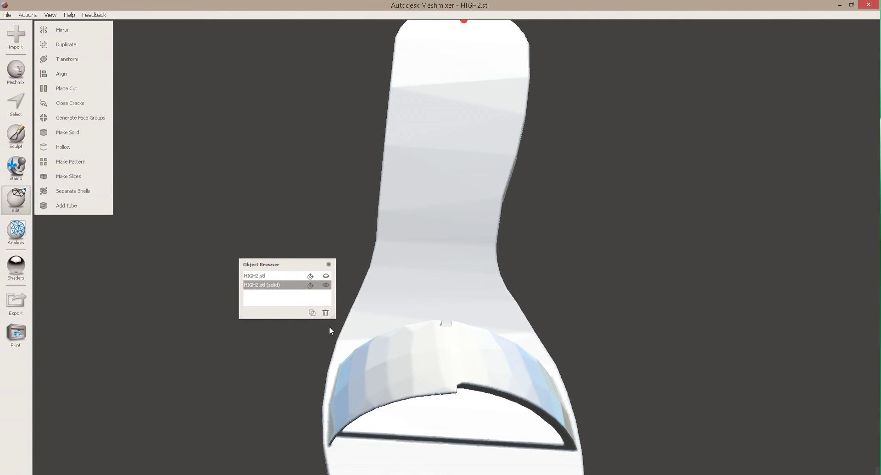
pyautogui.click(275, 277)
pyautogui.click(272, 286)
pyautogui.click(278, 278)
pyautogui.click(326, 313)
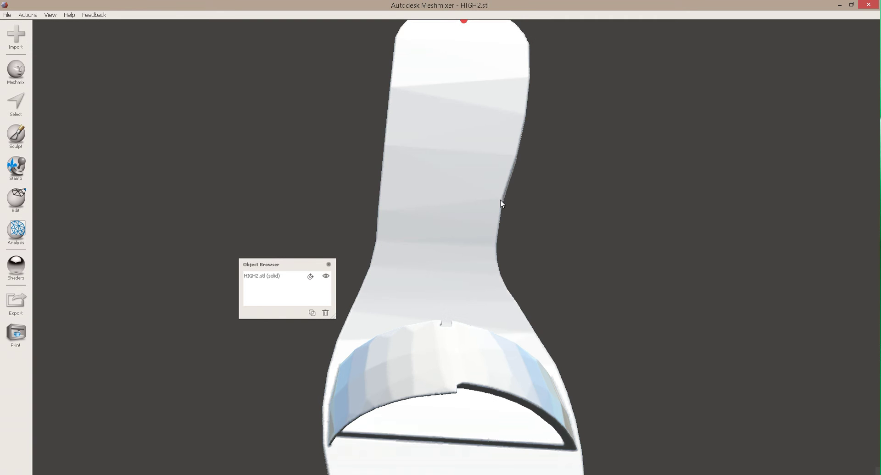
pyautogui.scroll(-5, 507, 212)
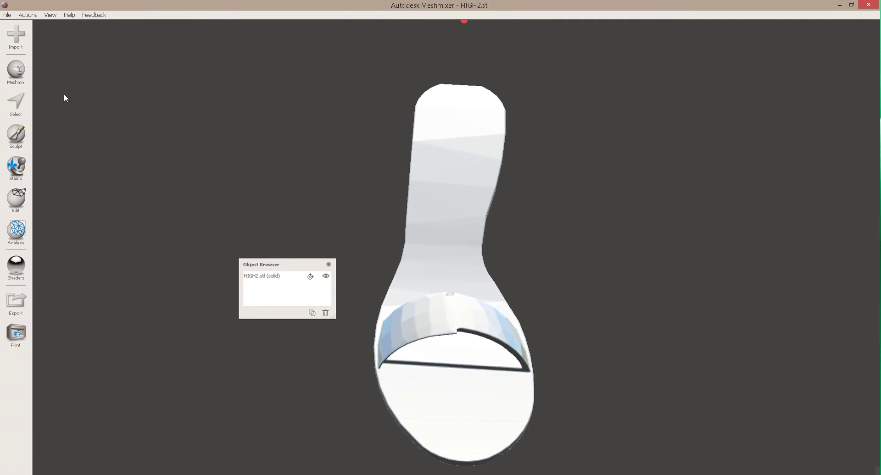
# Step: Duplicate the solid sole with Ctrl+D and bring up the Meshmix primitives library
pyautogui.click(16, 74)
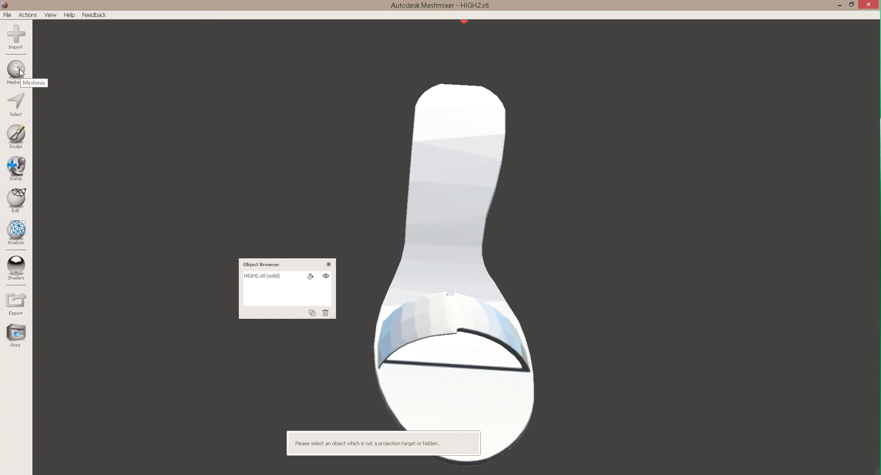
pyautogui.click(487, 138)
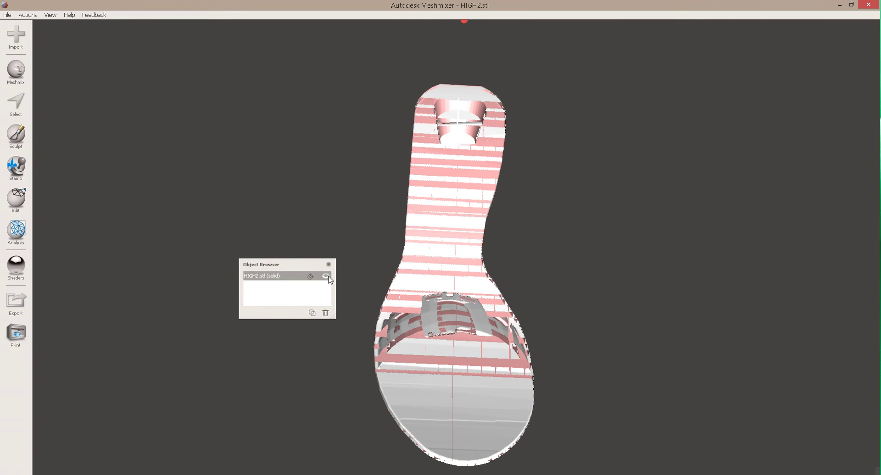
pyautogui.click(311, 278)
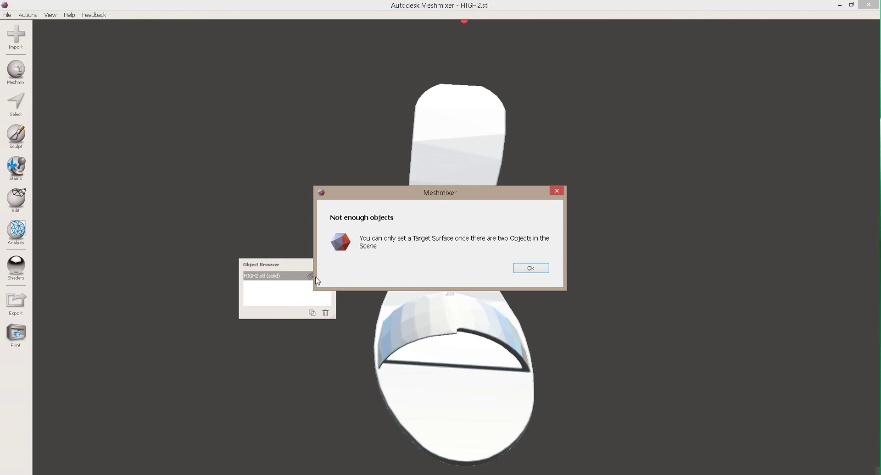
pyautogui.click(530, 272)
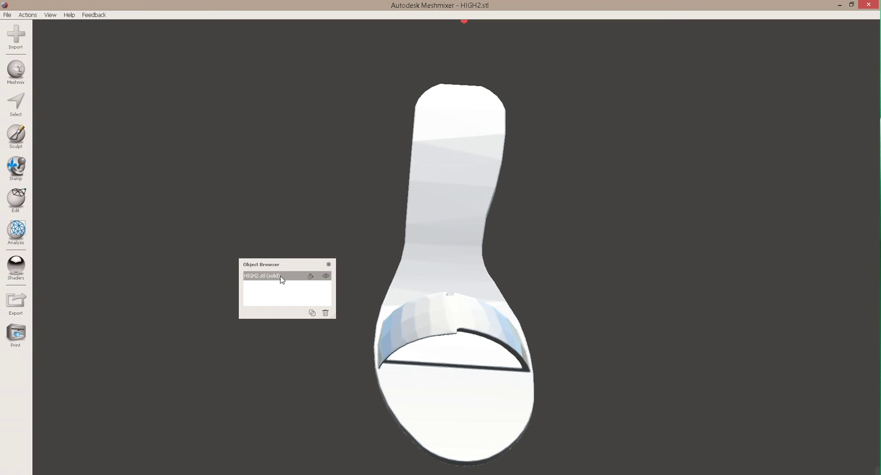
pyautogui.hotkey('ctrl', 'd')
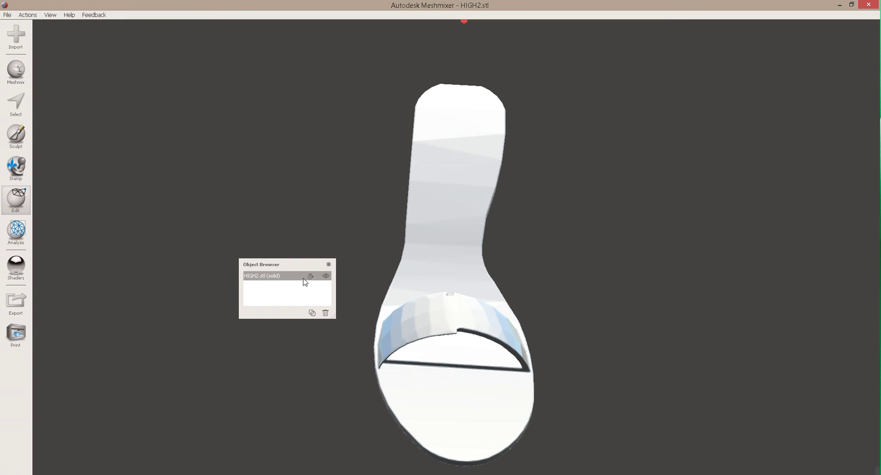
pyautogui.moveTo(14, 90)
pyautogui.click(26, 75)
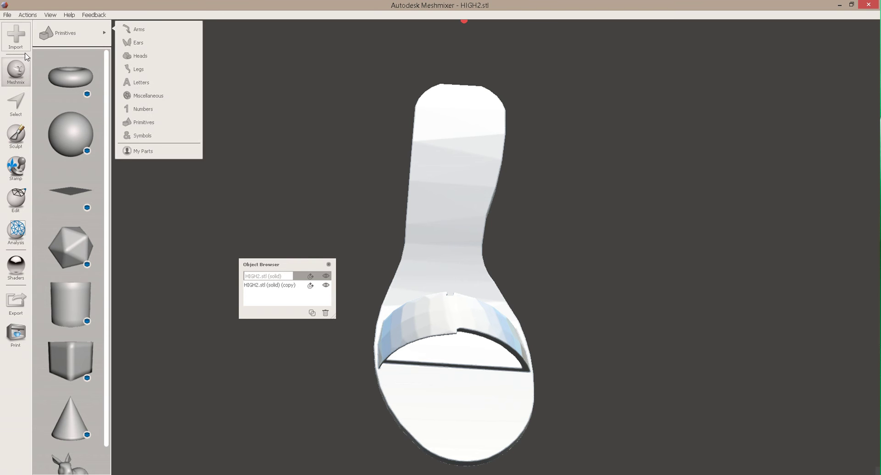
# Step: Start sculpting with the Flatten brush at size 18, viewing the sole from above
pyautogui.click(16, 136)
pyautogui.moveTo(71, 46)
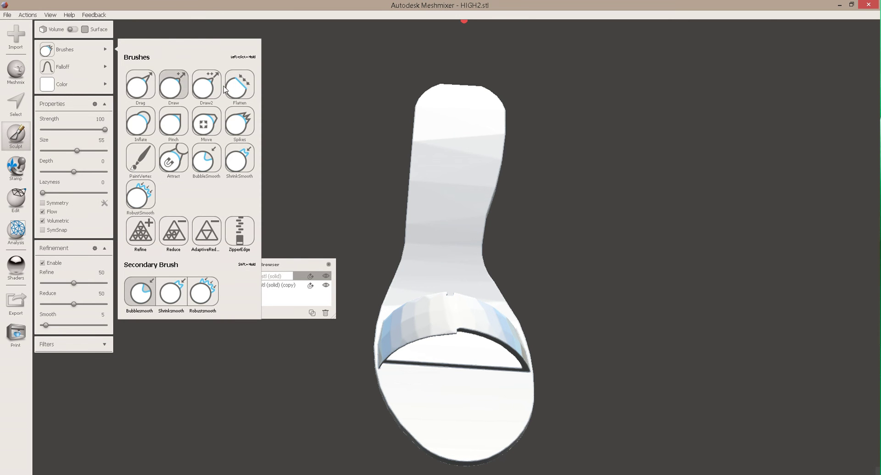
pyautogui.click(240, 89)
pyautogui.scroll(2, 447, 342)
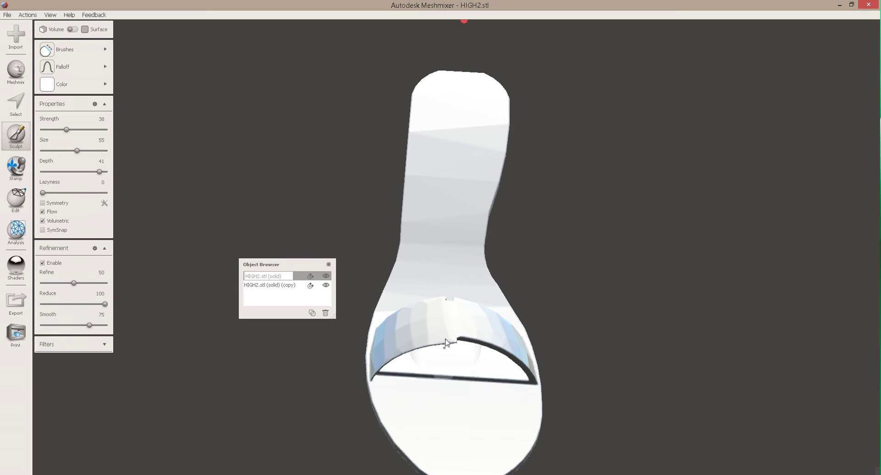
pyautogui.moveTo(77, 153); pyautogui.dragTo(53, 153)
pyautogui.moveTo(507, 379); pyautogui.dragTo(480, 299, button='right')
pyautogui.scroll(4, 467, 281)
pyautogui.scroll(2, 455, 284)
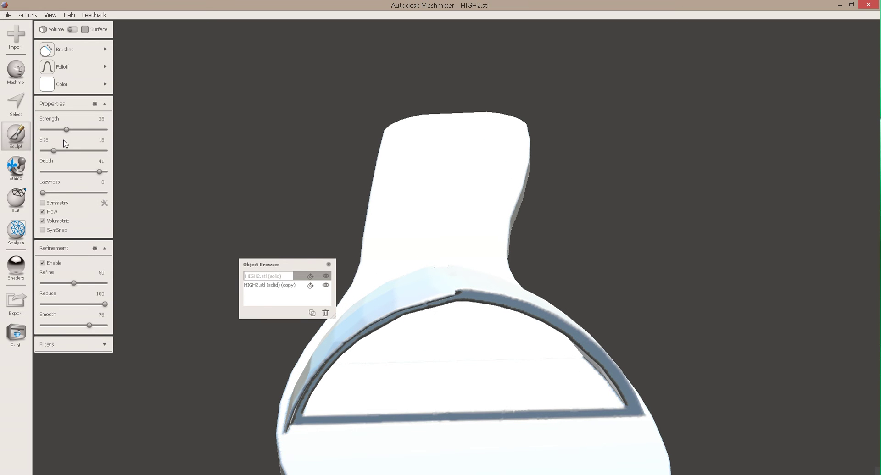
# Step: Select only the original solid sole, browse the primitive part categories, then close the sculpt settings
pyautogui.keyDown('shift'); pyautogui.click(278, 286); pyautogui.keyUp('shift')
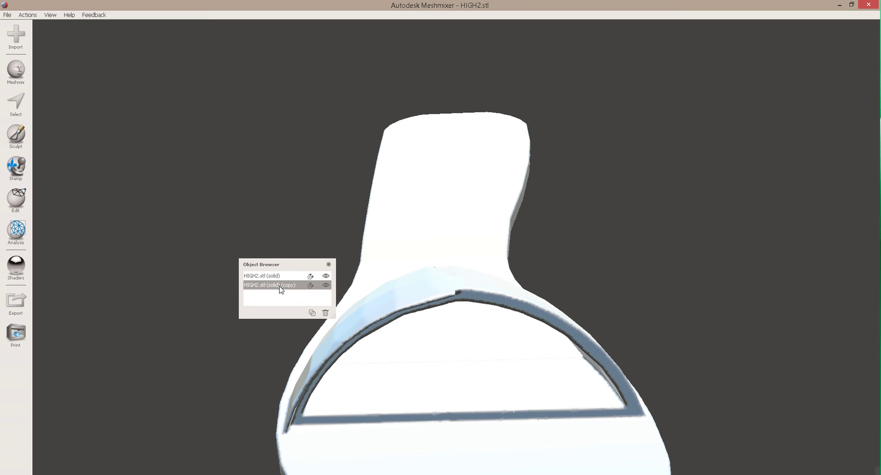
pyautogui.click(281, 278)
pyautogui.moveTo(466, 266); pyautogui.dragTo(486, 324, button='right')
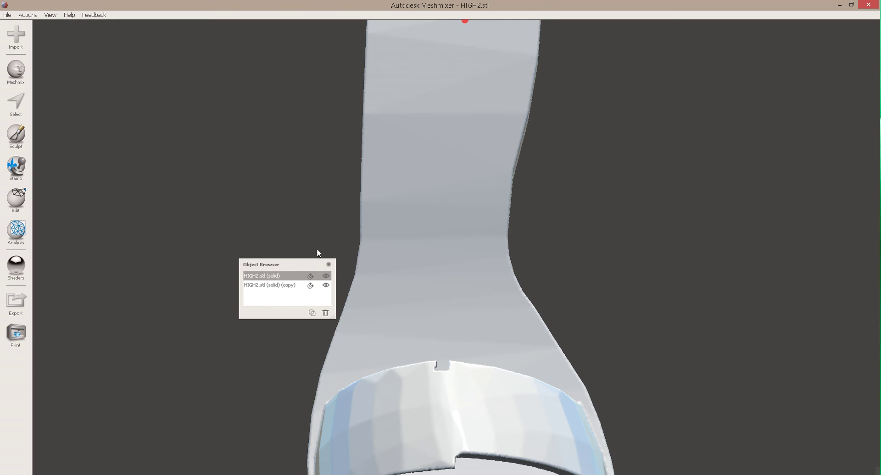
pyautogui.click(16, 73)
pyautogui.click(43, 40)
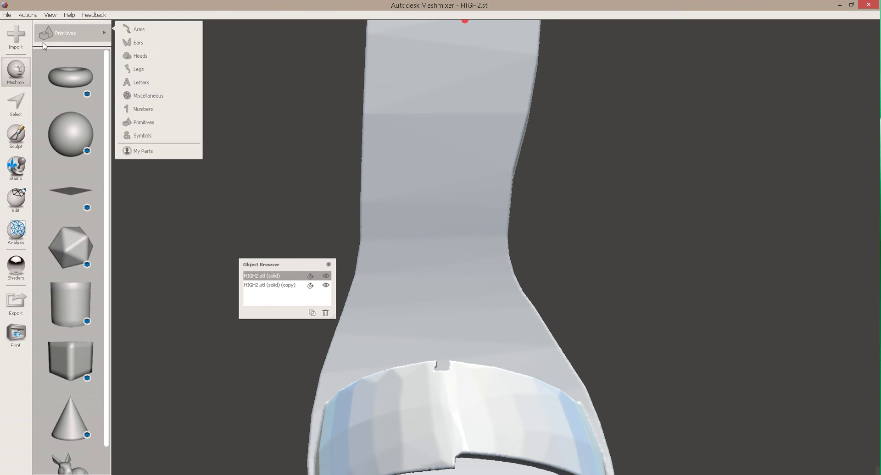
pyautogui.click(16, 135)
pyautogui.moveTo(71, 77)
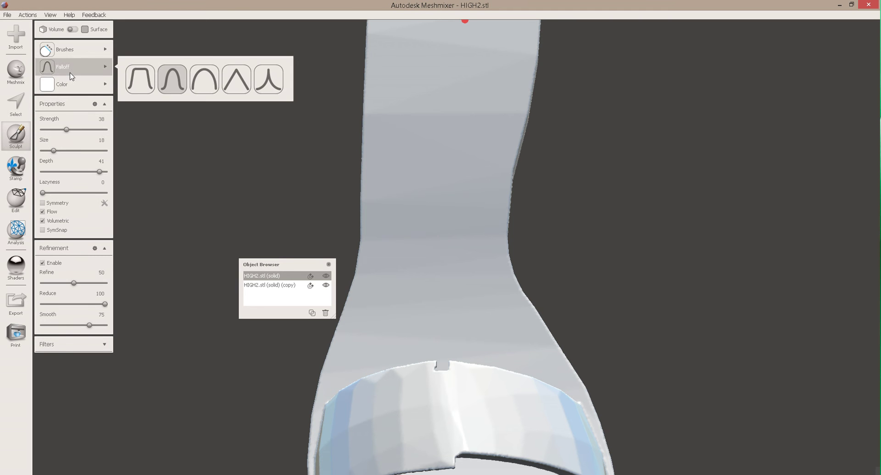
pyautogui.click(273, 276)
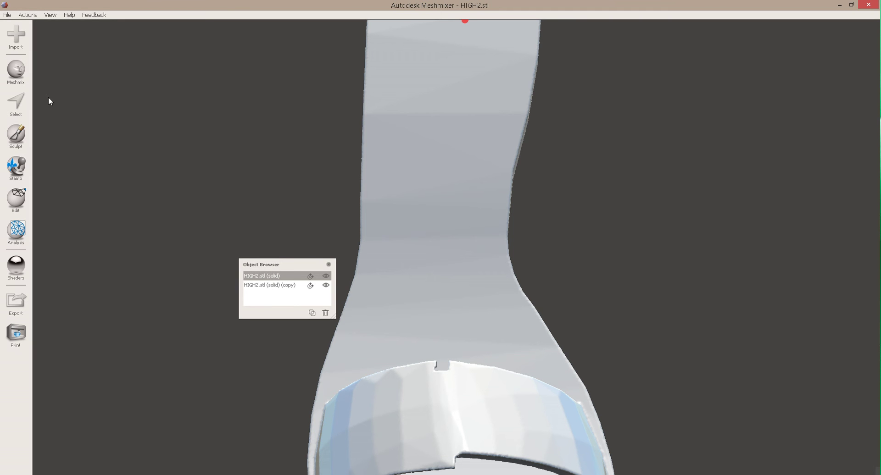
# Step: Choose the Drag sculpt brush and orbit the shoe to an angled view
pyautogui.click(15, 135)
pyautogui.moveTo(64, 58)
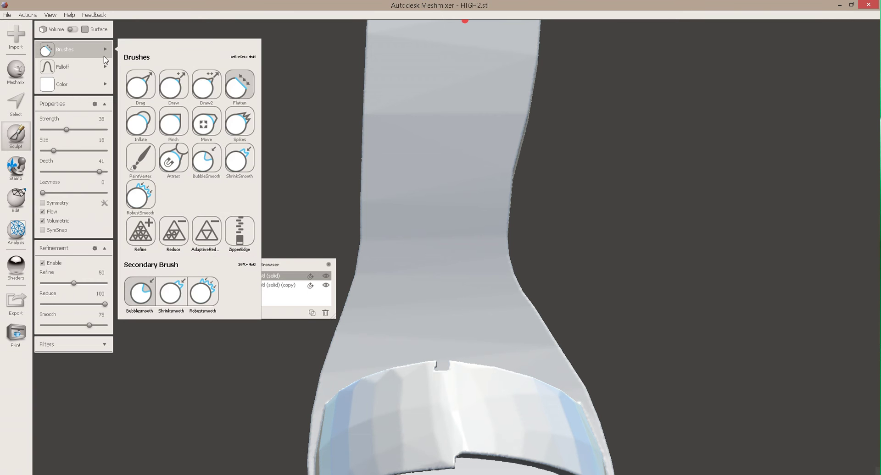
pyautogui.click(140, 90)
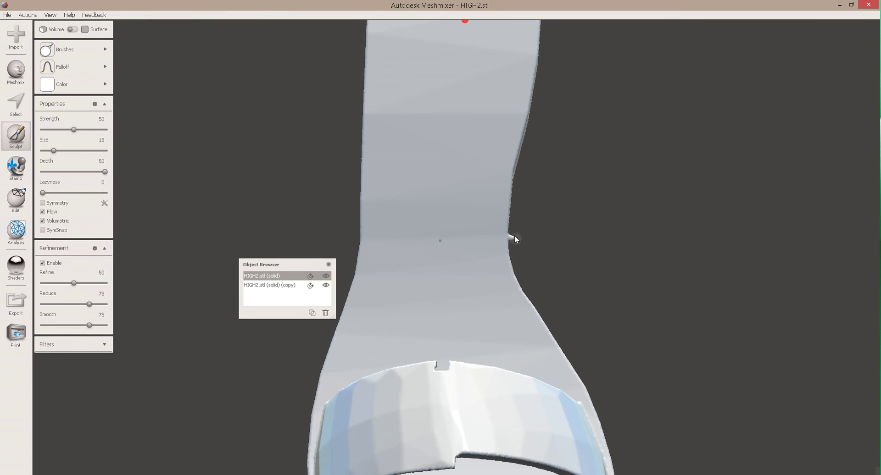
pyautogui.moveTo(583, 250)
pyautogui.mouseDown(button='right')
pyautogui.moveTo(517, 243)
pyautogui.moveTo(510, 255)
pyautogui.mouseUp(button='right')
# Step: Switch to the Flatten brush at strength 95 and zoom in on the band's edge
pyautogui.rightClick(548, 232)
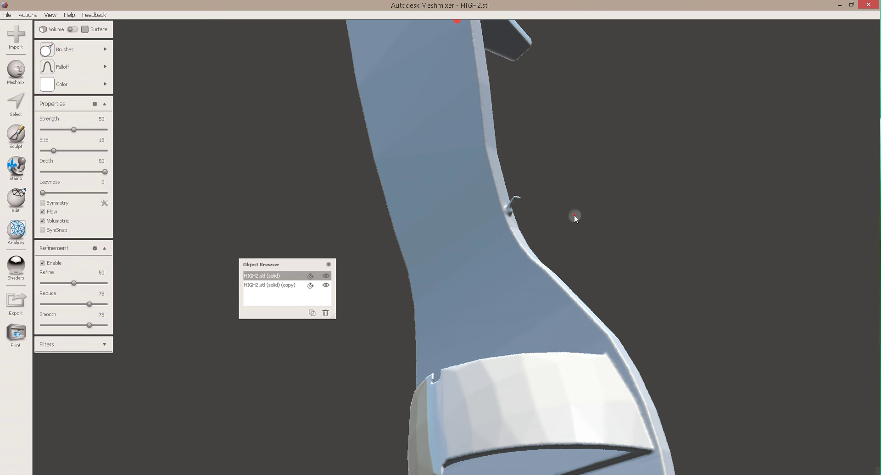
pyautogui.click(25, 135)
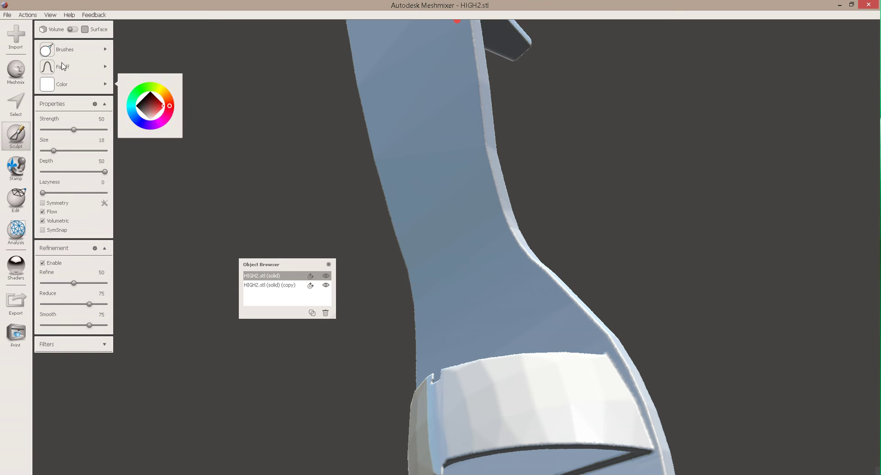
pyautogui.moveTo(73, 50)
pyautogui.click(240, 85)
pyautogui.moveTo(422, 329); pyautogui.dragTo(423, 317, button='right')
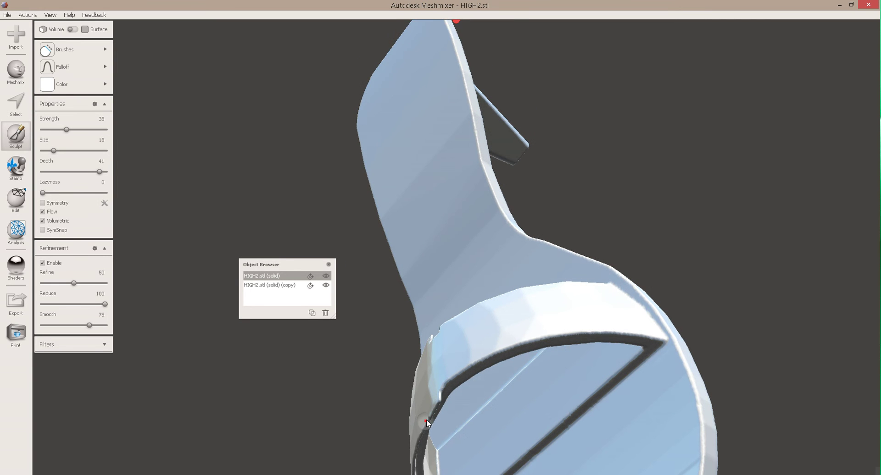
pyautogui.moveTo(426, 420); pyautogui.dragTo(434, 429, button='right')
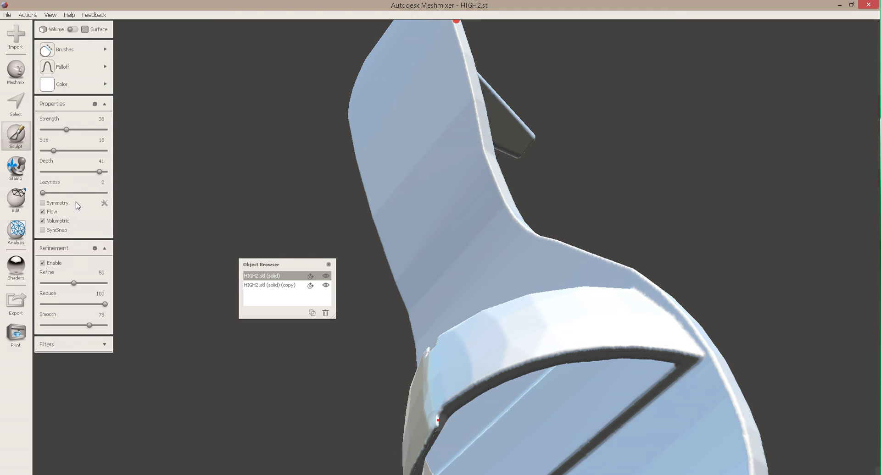
pyautogui.moveTo(64, 55)
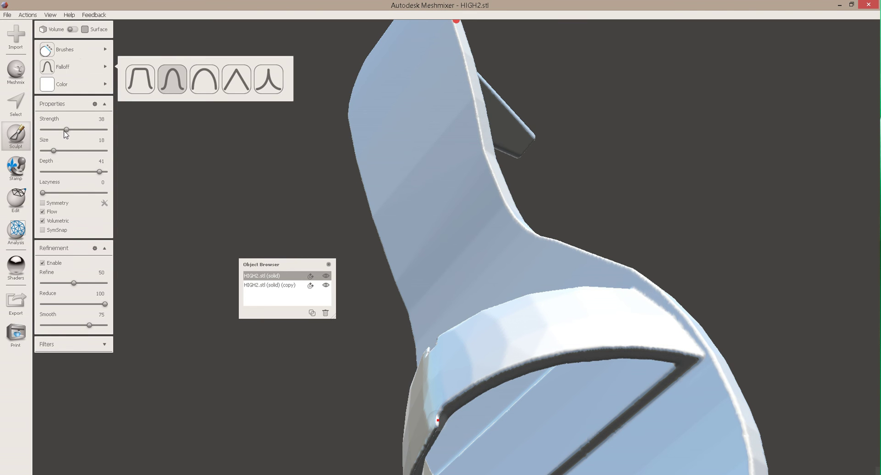
pyautogui.moveTo(66, 130); pyautogui.dragTo(102, 130)
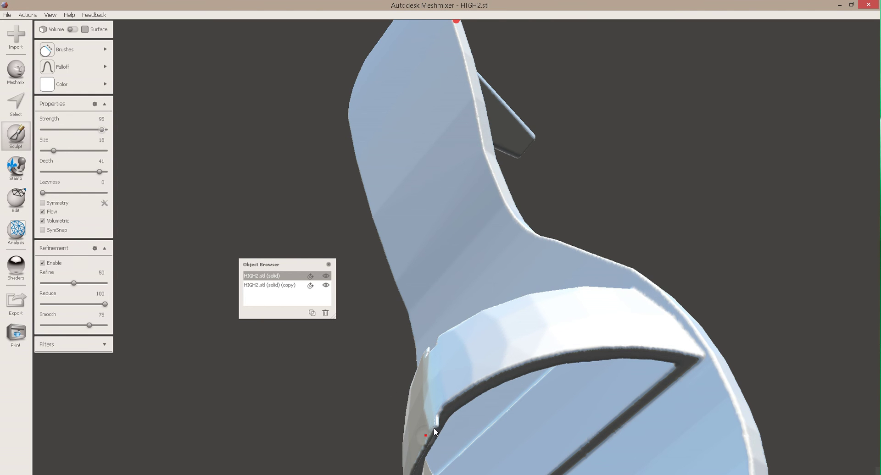
pyautogui.moveTo(435, 426); pyautogui.dragTo(446, 319, button='right')
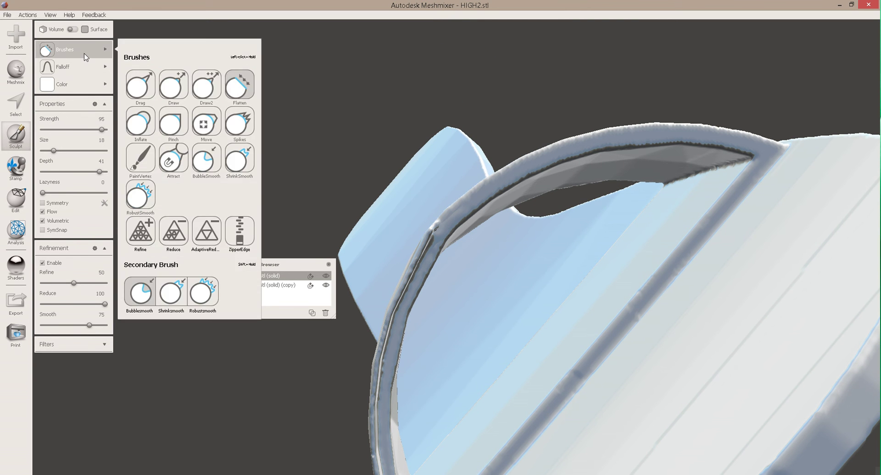
# Step: Stroke a raised ridge across the sole's narrow neck with the Draw brush, then orbit to view it
pyautogui.moveTo(87, 68)
pyautogui.moveTo(76, 53)
pyautogui.click(174, 95)
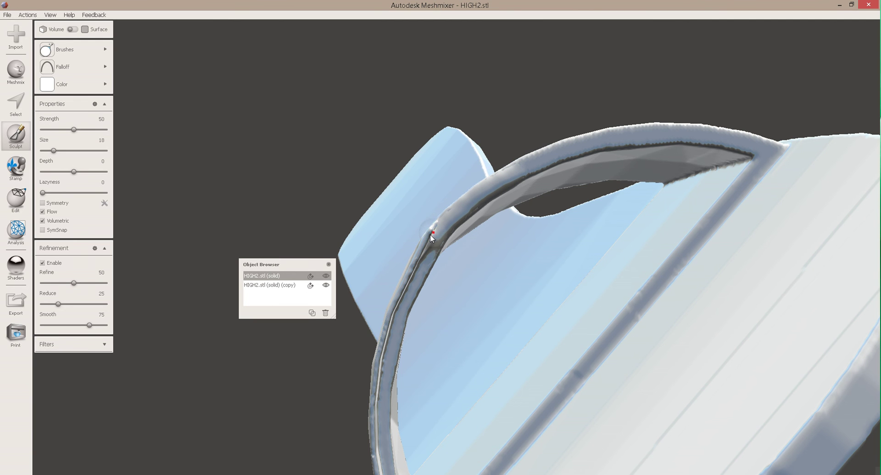
pyautogui.moveTo(472, 262); pyautogui.dragTo(528, 264)
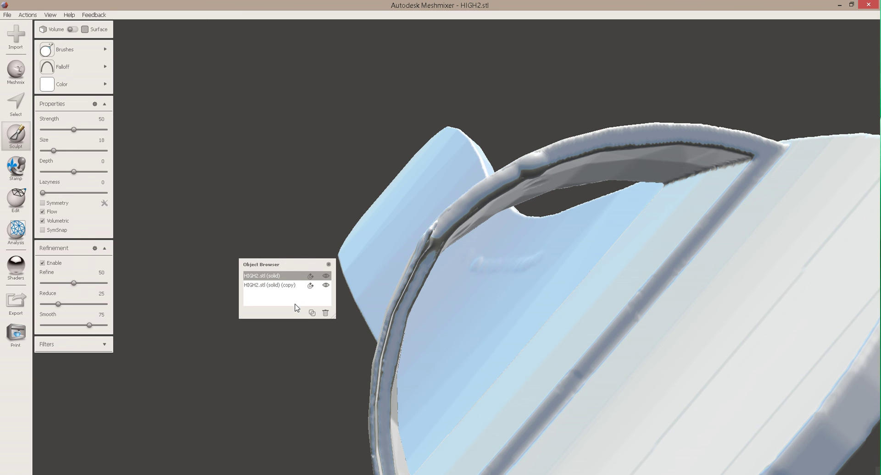
pyautogui.moveTo(281, 178); pyautogui.dragTo(415, 267, button='right')
# Step: Set brush depth to 32 and switch through Attract and ShrinkSmooth to the Spikes brush
pyautogui.scroll(-5, 419, 225)
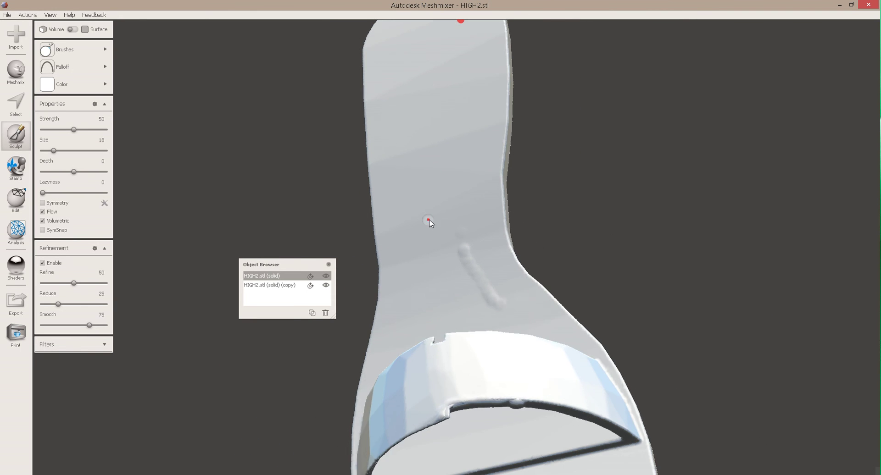
pyautogui.moveTo(64, 84)
pyautogui.press('space')
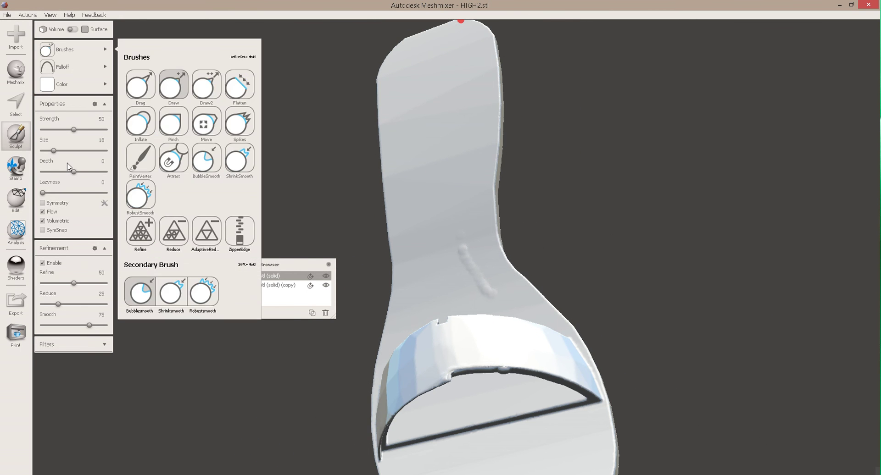
pyautogui.moveTo(76, 172); pyautogui.dragTo(94, 173)
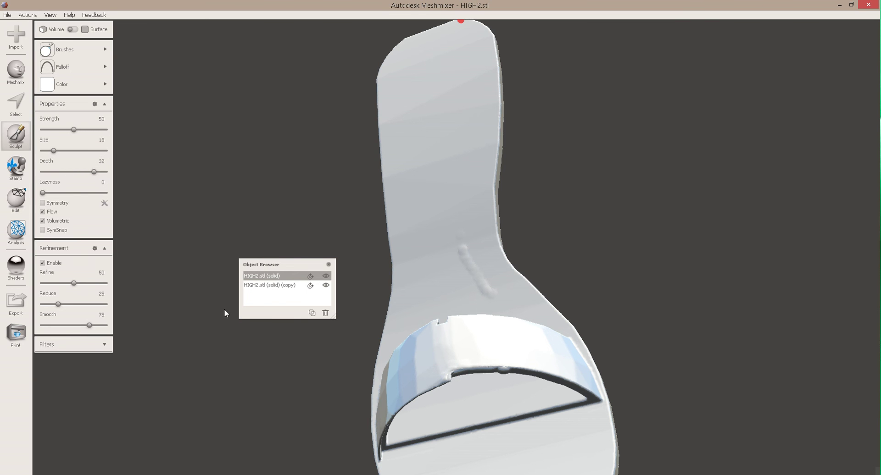
pyautogui.press('space')
pyautogui.click(173, 167)
pyautogui.click(237, 161)
pyautogui.click(240, 123)
# Step: Paint spiky raised blobs along the front band's edge and orbit to inspect them
pyautogui.moveTo(457, 375)
pyautogui.mouseDown()
pyautogui.moveTo(532, 372)
pyautogui.moveTo(477, 372)
pyautogui.moveTo(438, 345)
pyautogui.moveTo(446, 325)
pyautogui.moveTo(472, 327)
pyautogui.mouseUp()
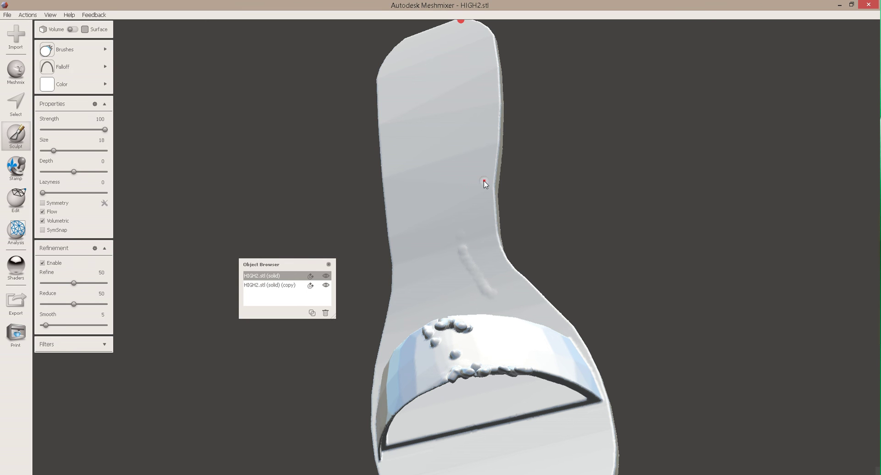
pyautogui.moveTo(644, 256); pyautogui.dragTo(635, 228, button='right')
pyautogui.moveTo(661, 328); pyautogui.dragTo(675, 308, button='right')
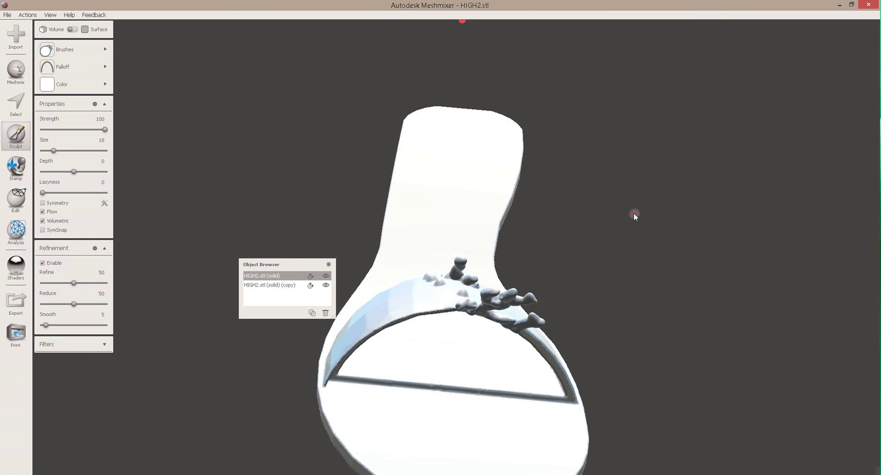
pyautogui.click(7, 15)
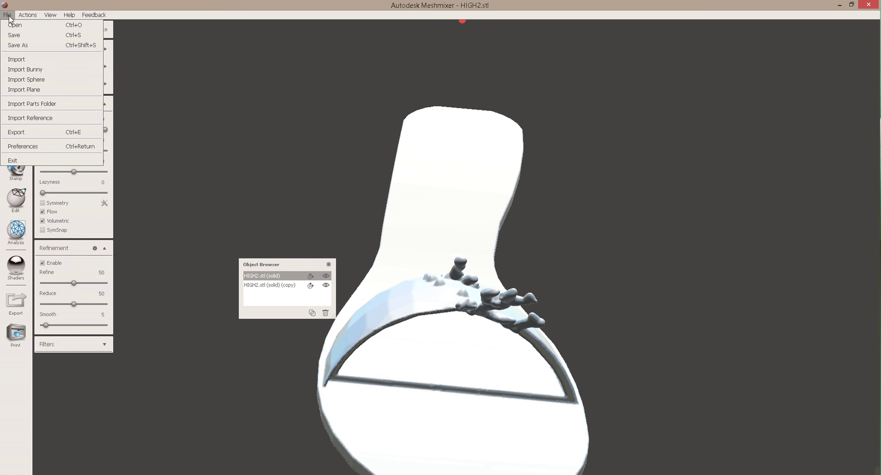
pyautogui.click(21, 45)
pyautogui.click(179, 223)
pyautogui.click(178, 224)
pyautogui.click(395, 243)
pyautogui.click(48, 133)
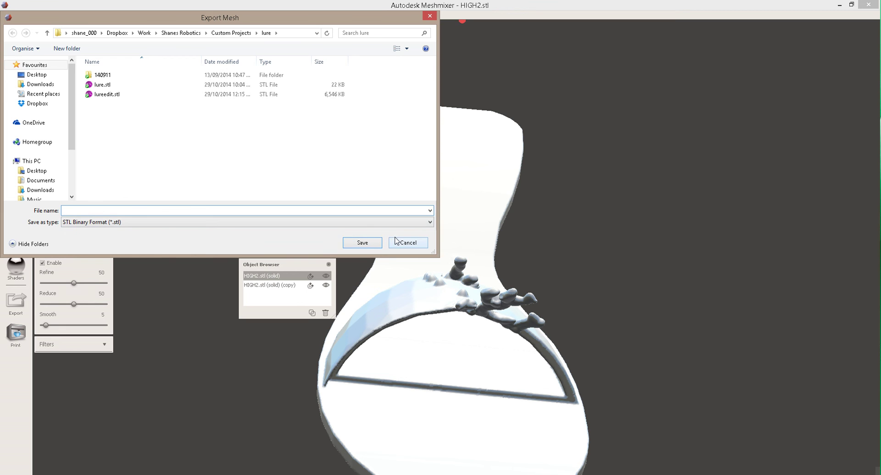
pyautogui.click(408, 242)
pyautogui.moveTo(618, 354); pyautogui.dragTo(521, 385, button='right')
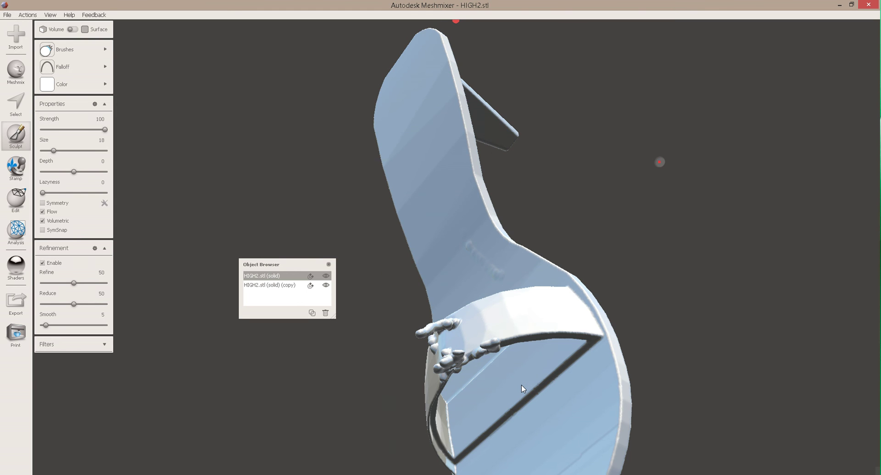